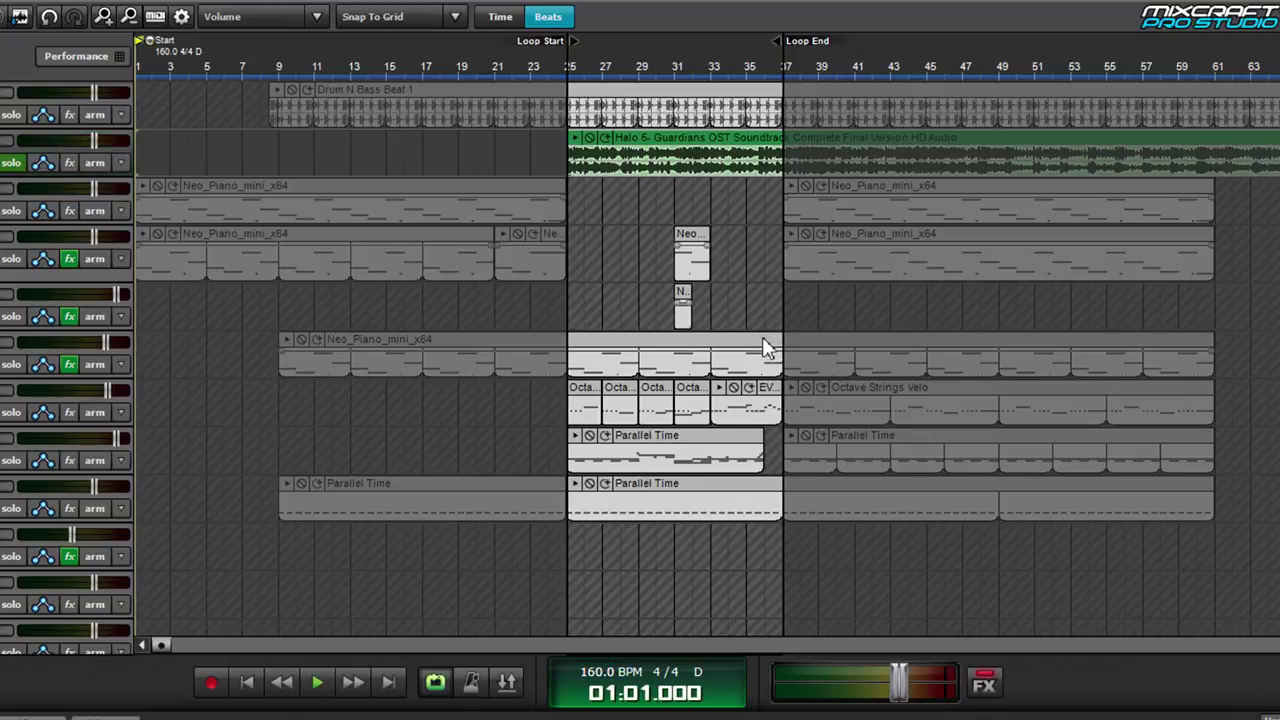
Select the soloed Halo 5 soundtrack track, play its loop, then return to song start.
click(760, 125)
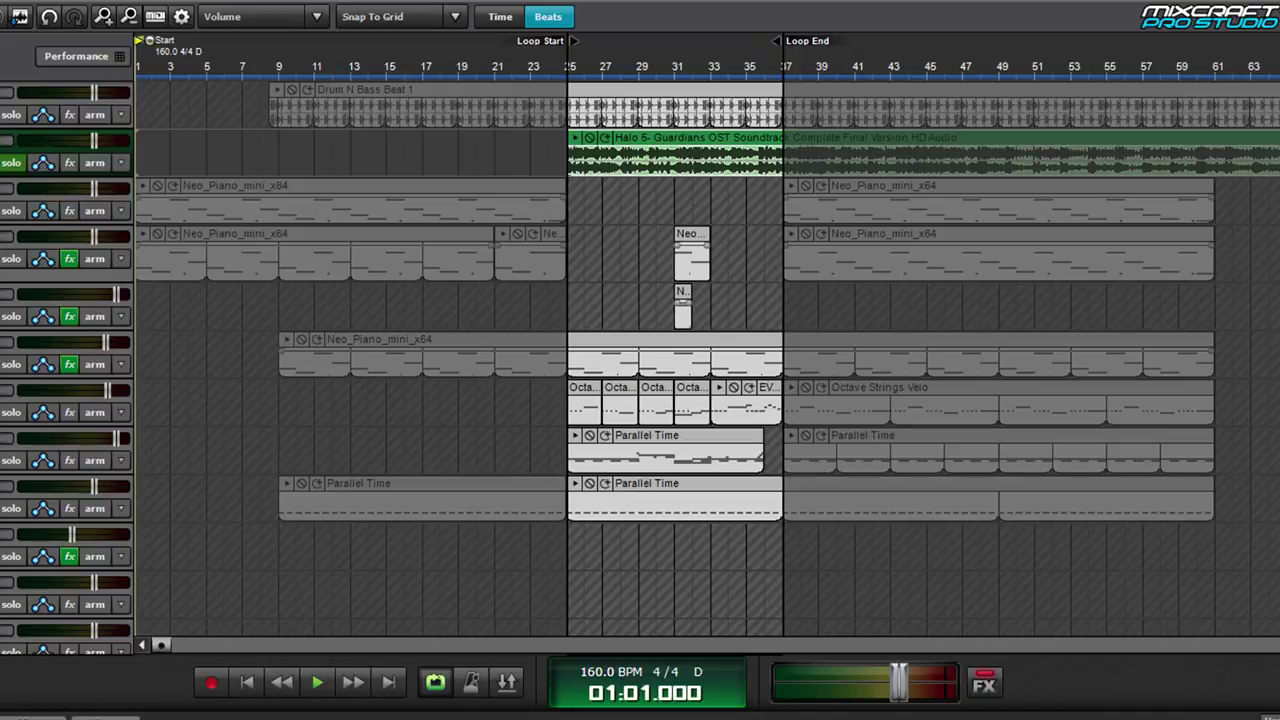
key(space)
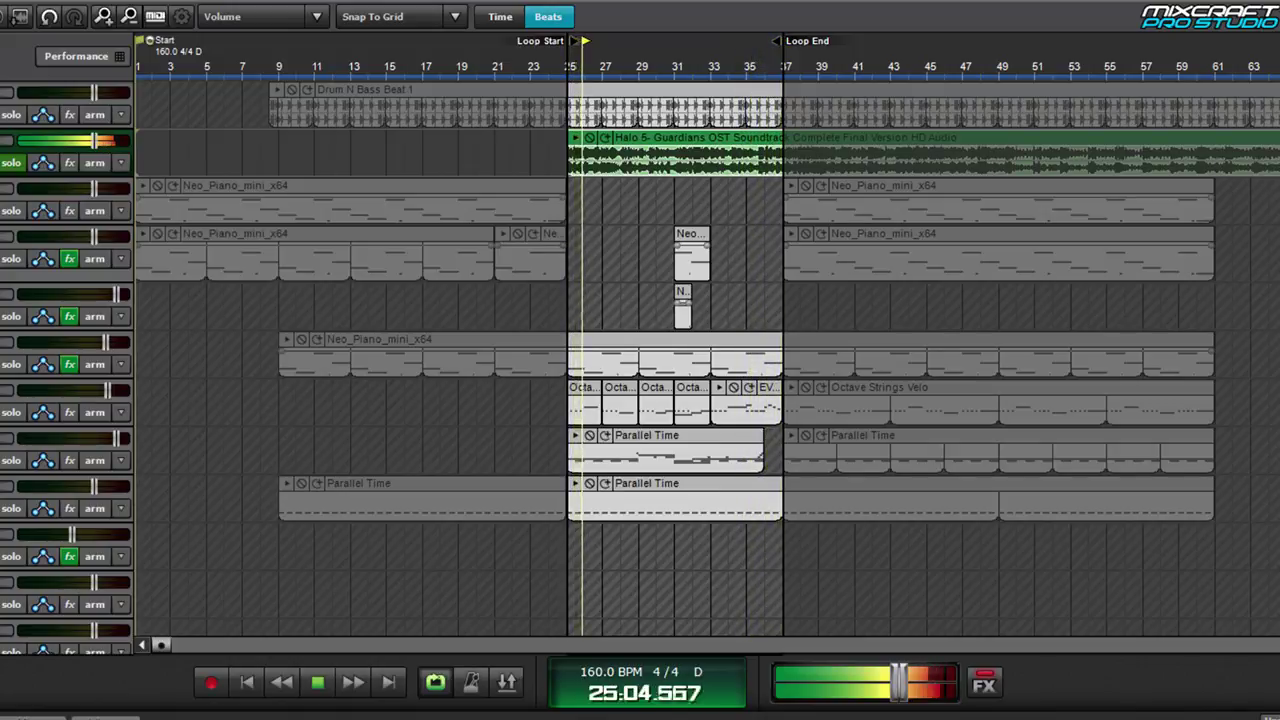
key(Home)
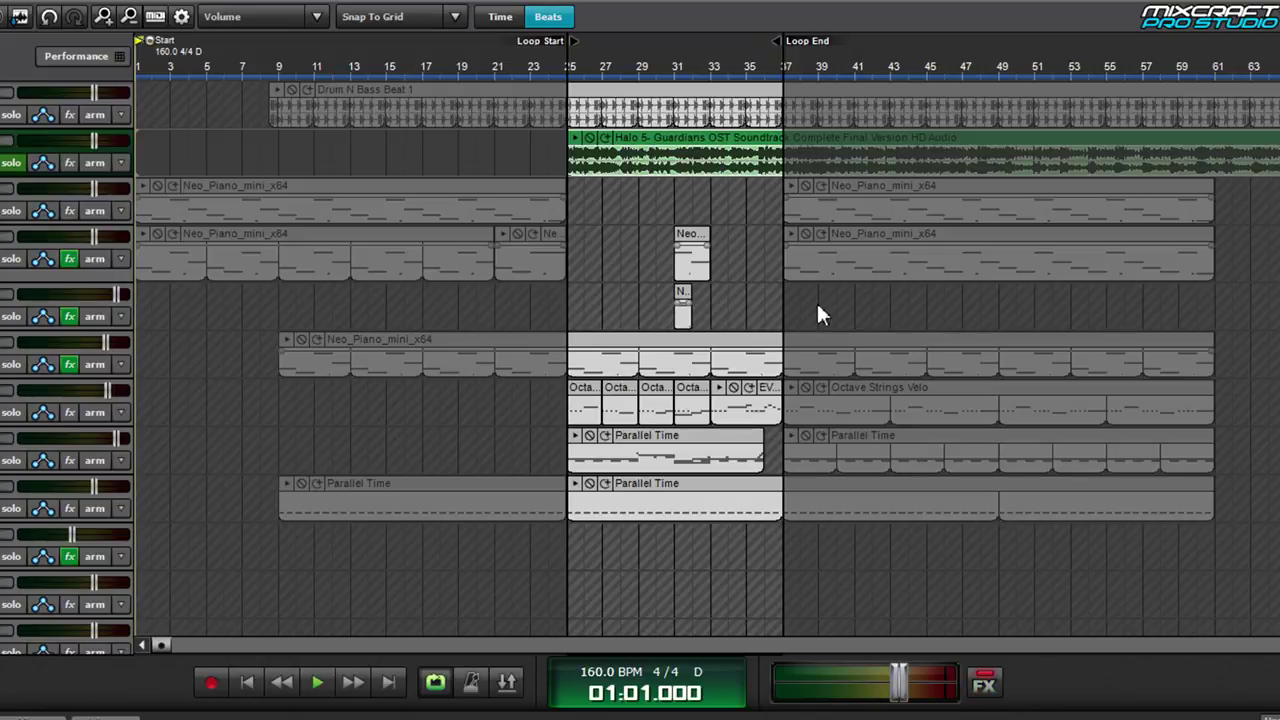
Unsolo the Halo 5 soundtrack track so all tracks play, and deselect it.
click(13, 163)
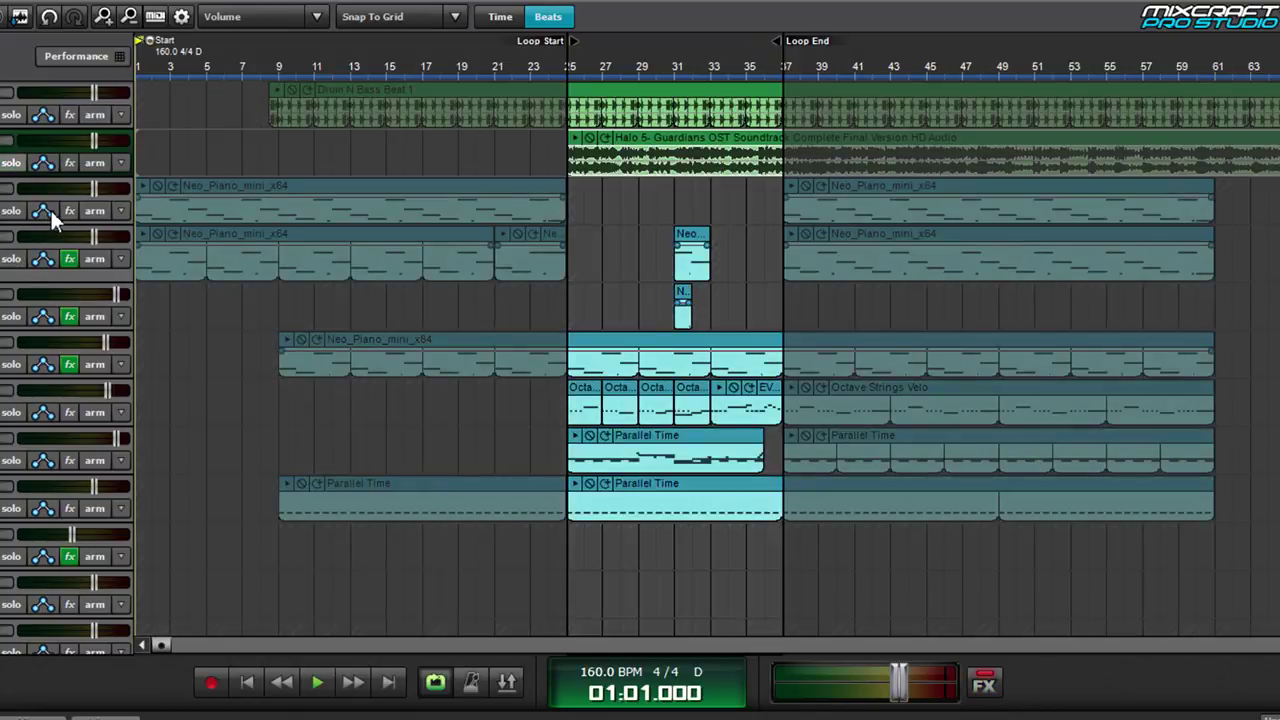
click(20, 222)
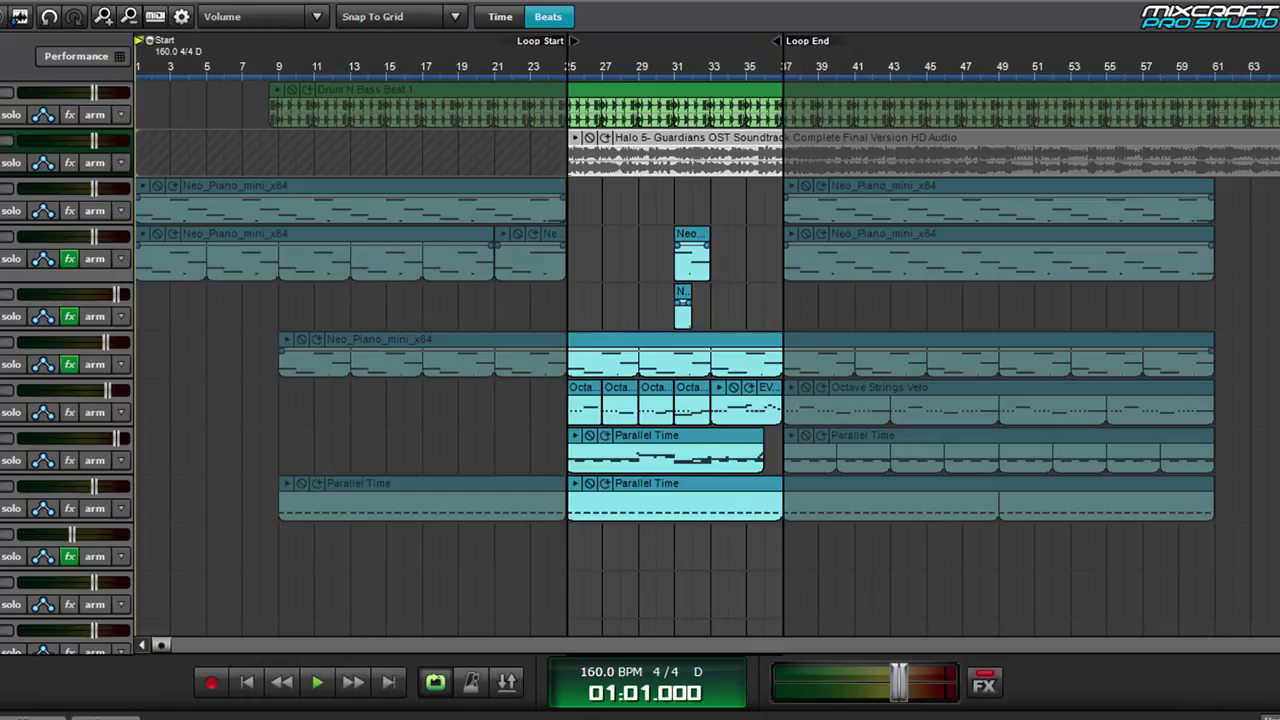
Play the loop with the arrangement tracks, stopping at bar 27.
key(space)
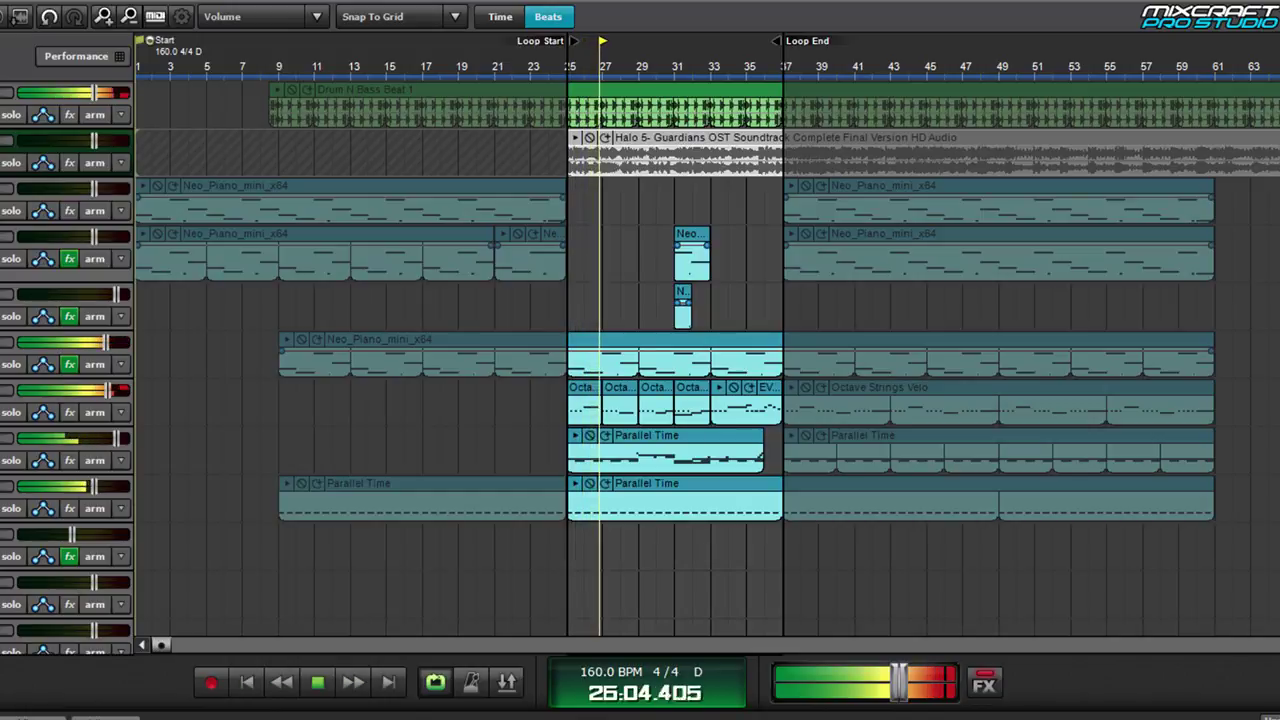
key(space)
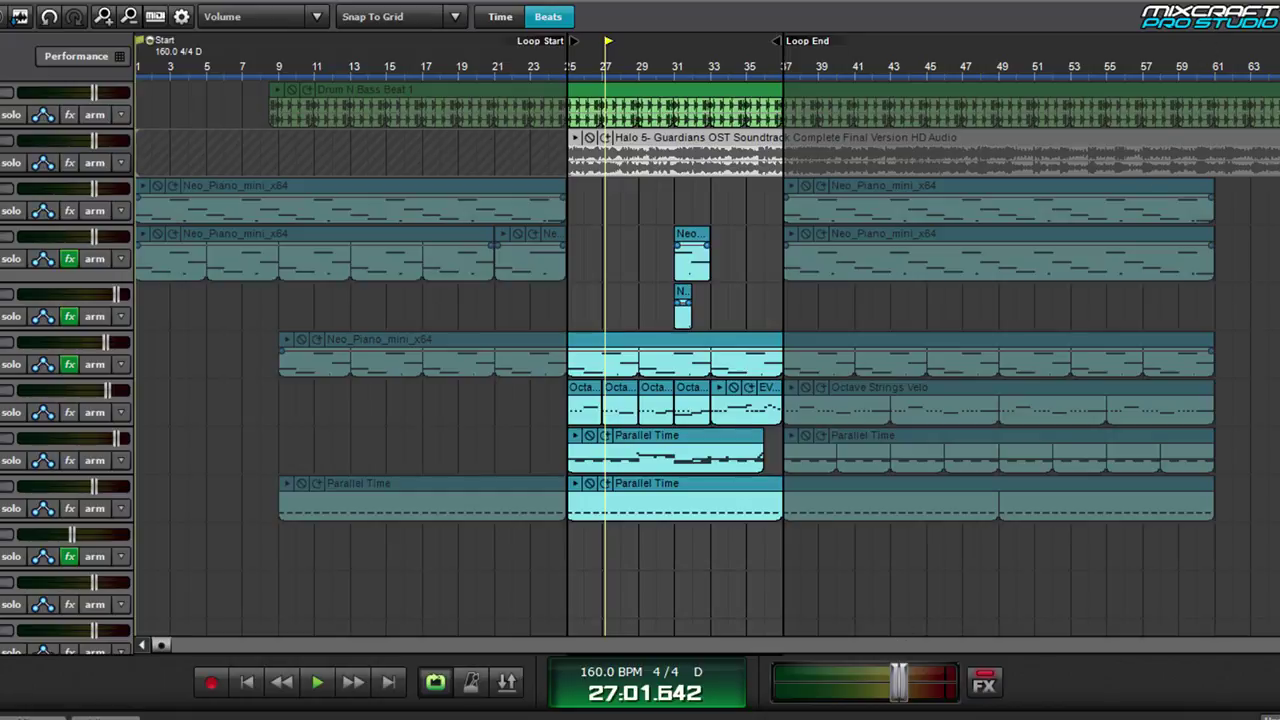
click(700, 158)
key(space)
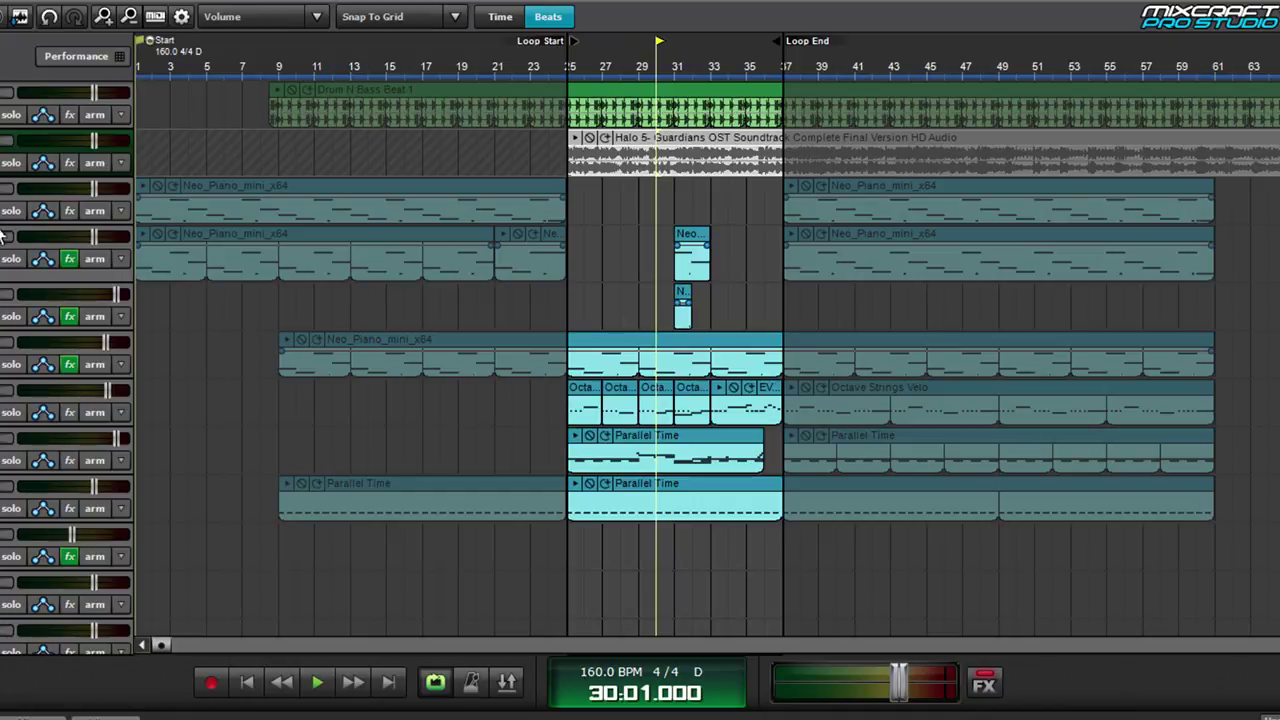
key(ctrl+shift+d)
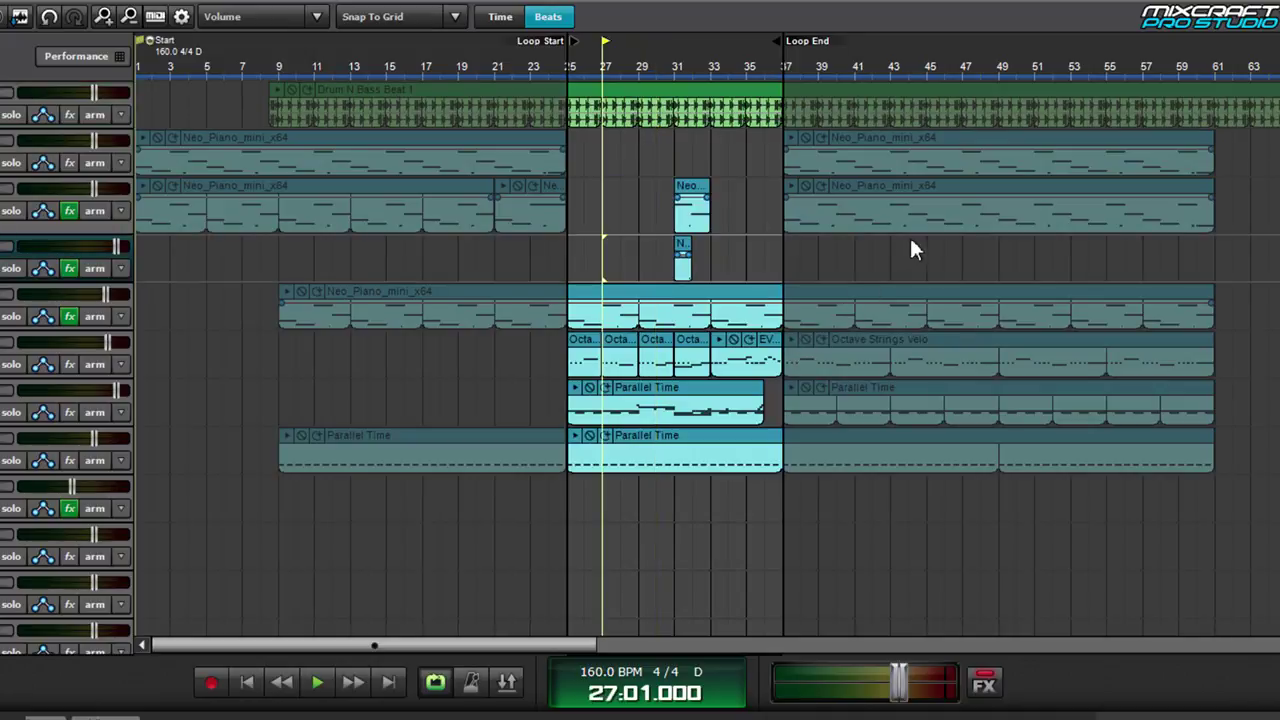
Step the selection through the Neo, Octave Strings and Parallel Time clips, moving the position back to bar 28.
key(Down)
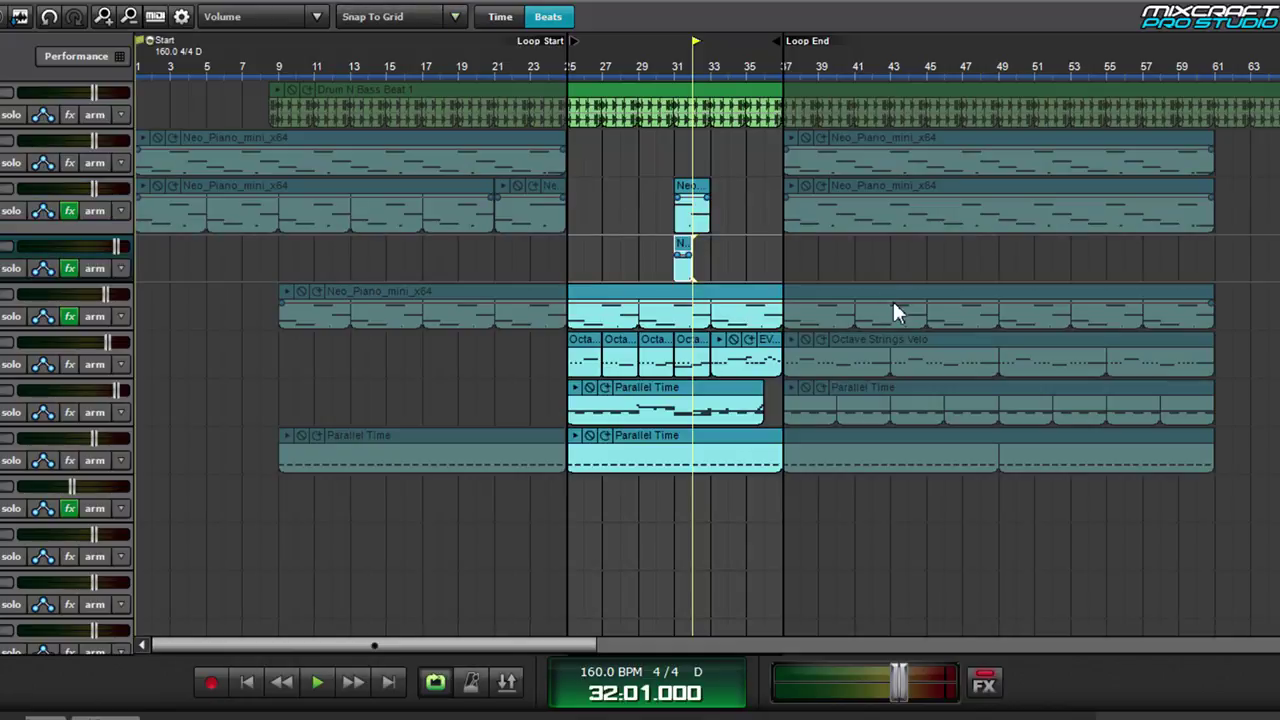
click(893, 303)
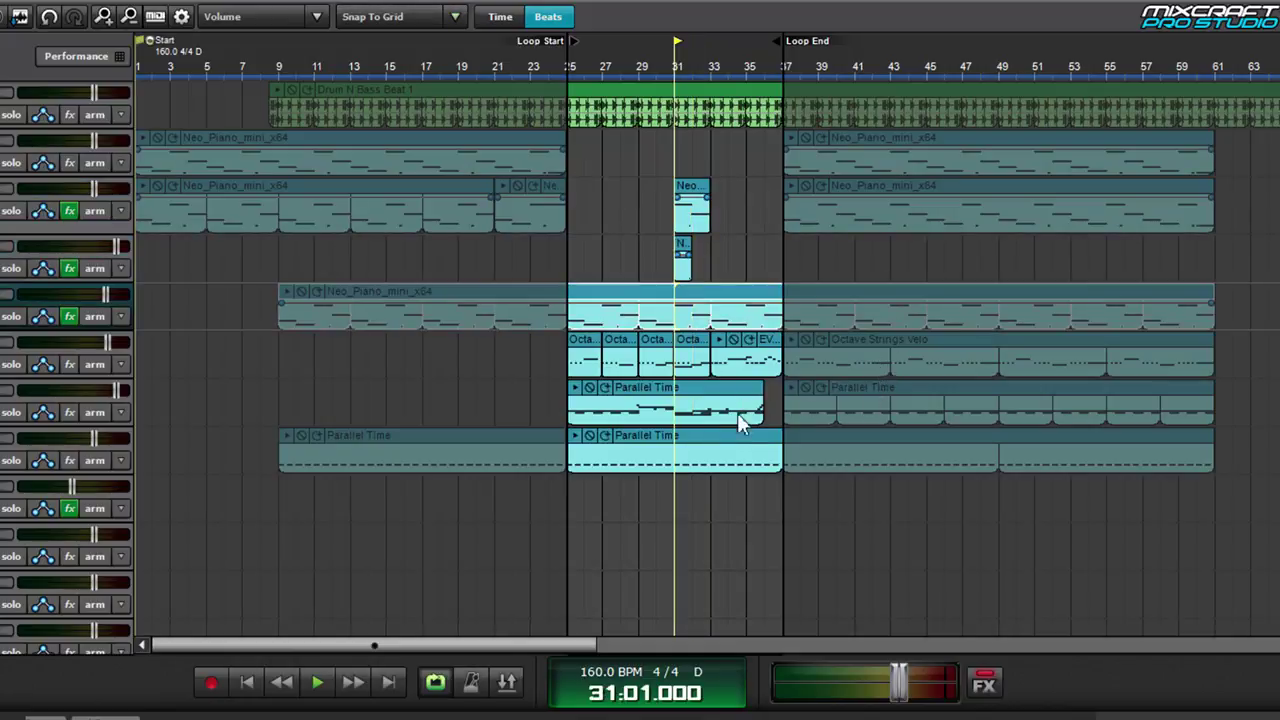
key(Down)
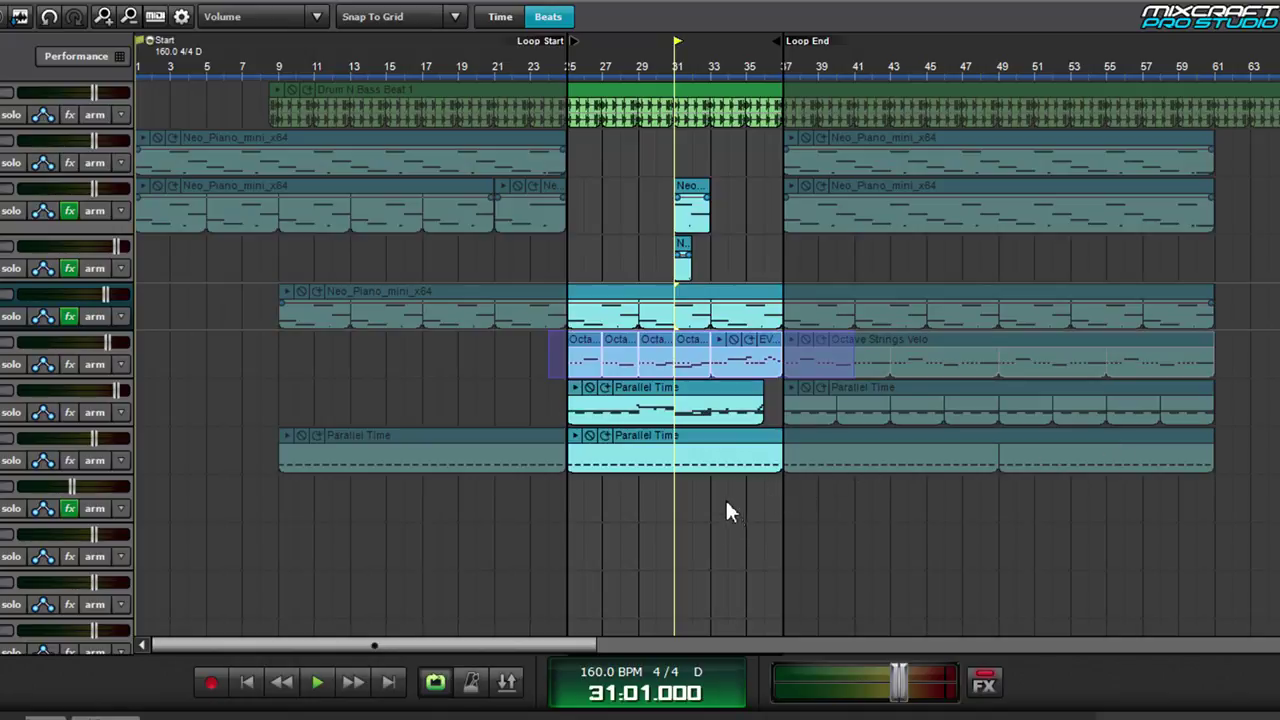
key(Down)
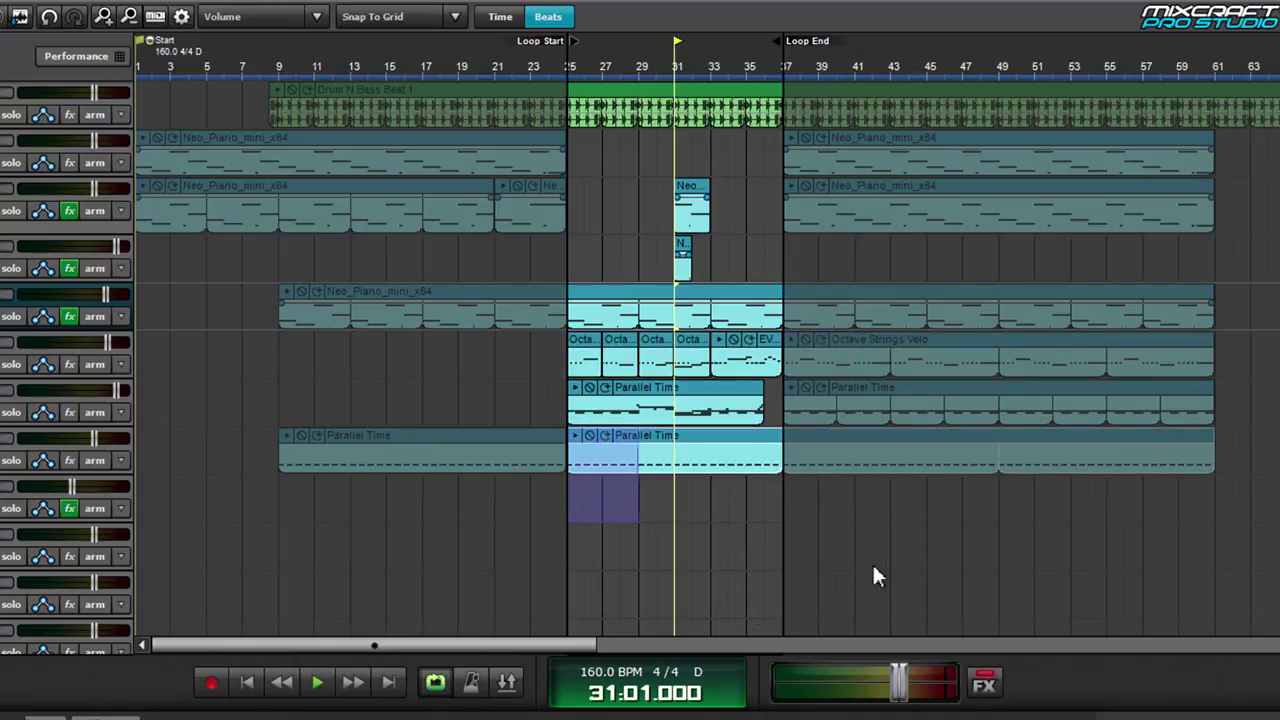
key(Up)
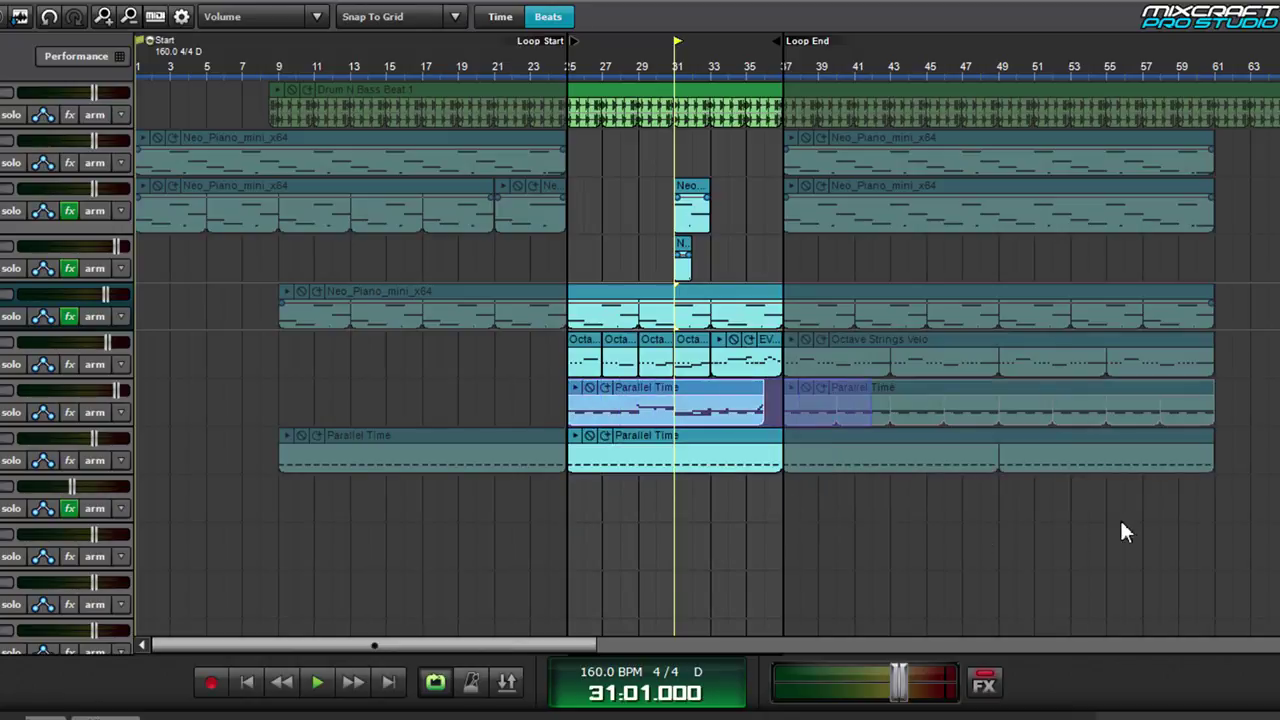
key(Left)
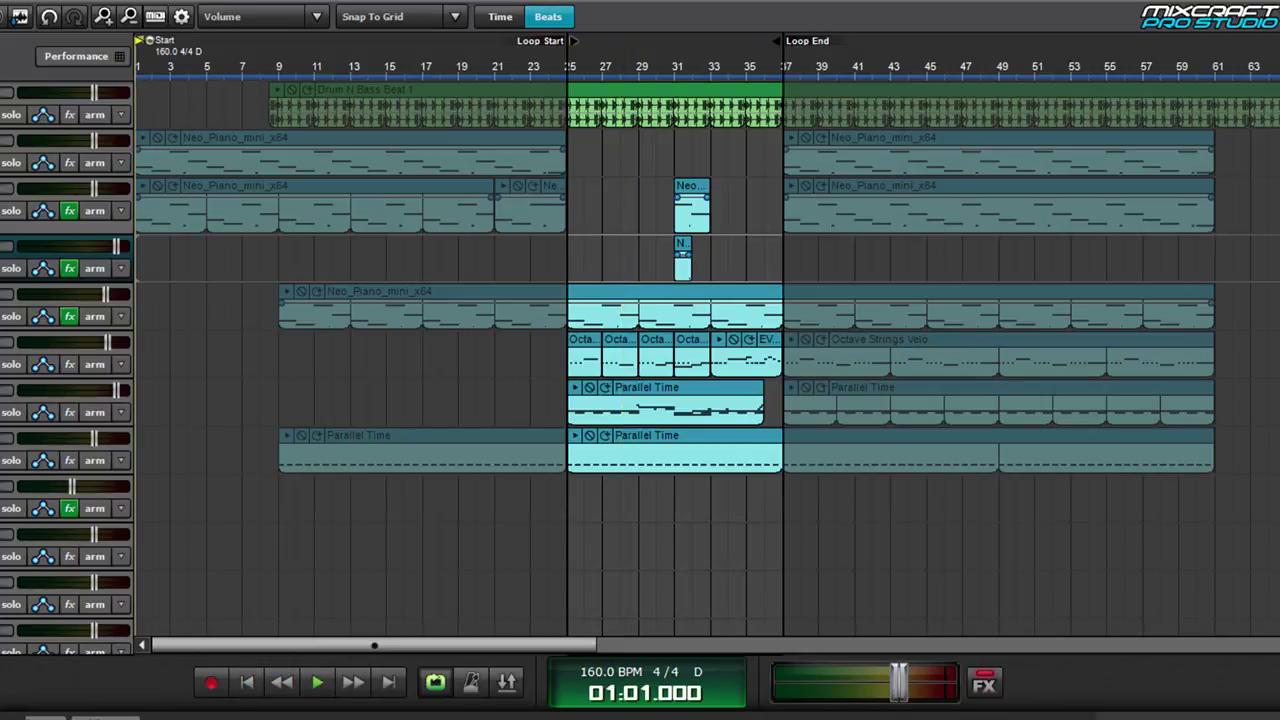
Start playback from the loop start and hear piano, strings and drums together.
key(space)
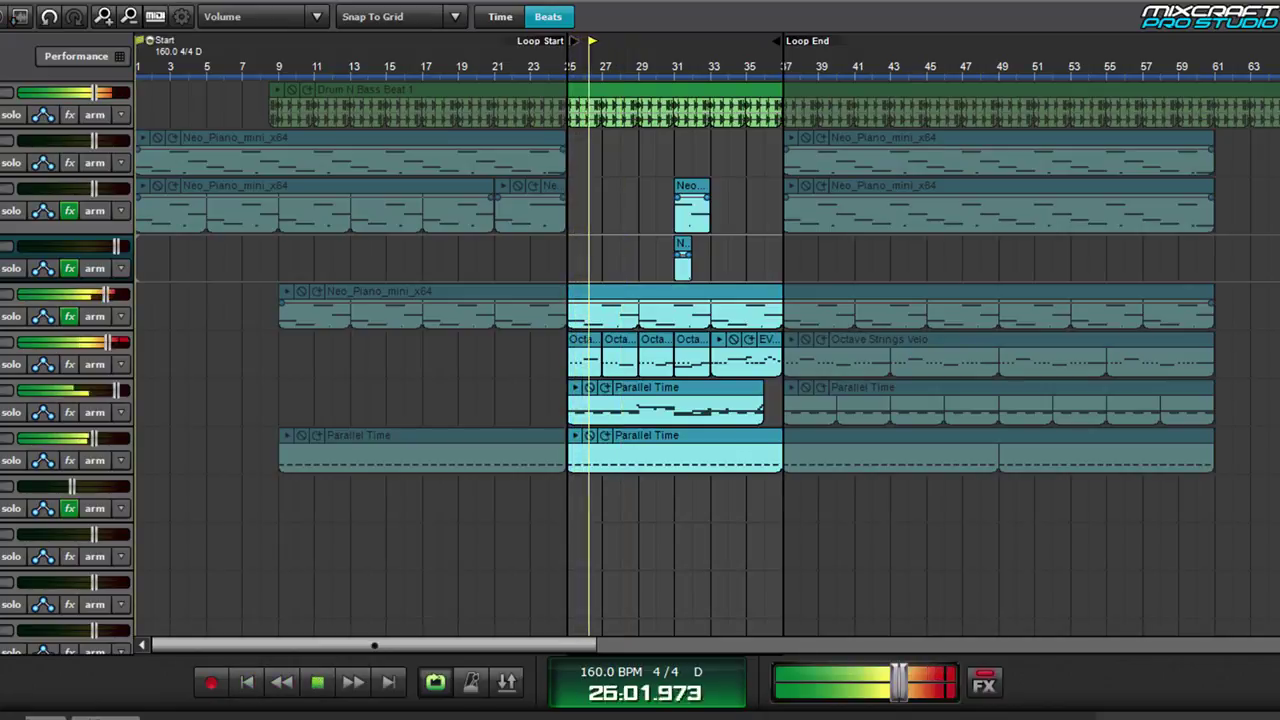